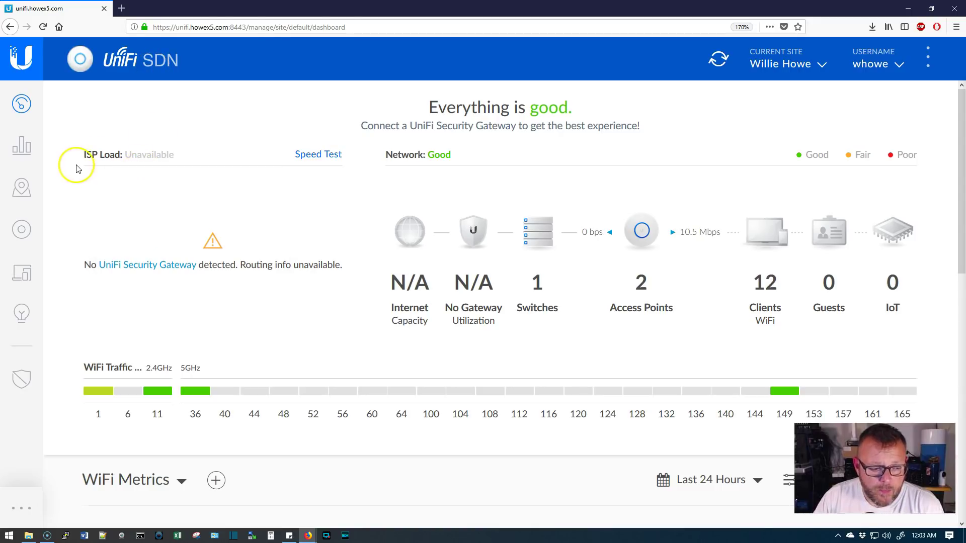
Scroll through the Willie Howe dashboard's WiFi metrics and network health overview.
scroll(322, 326, down, 4)
scroll(322, 325, down, 6)
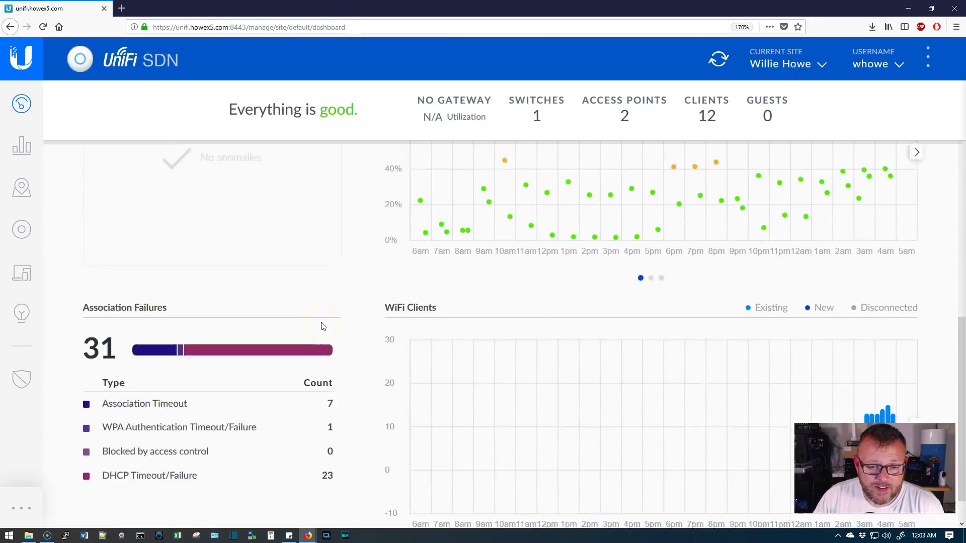
scroll(323, 326, up, 10)
scroll(322, 325, up, 1)
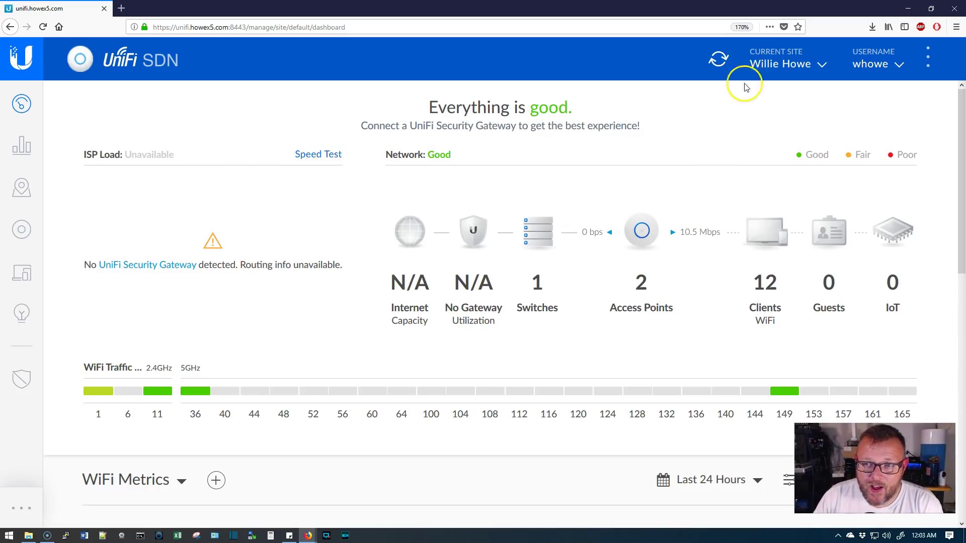
Show the device list and switch the current site to PIA Only.
click(21, 229)
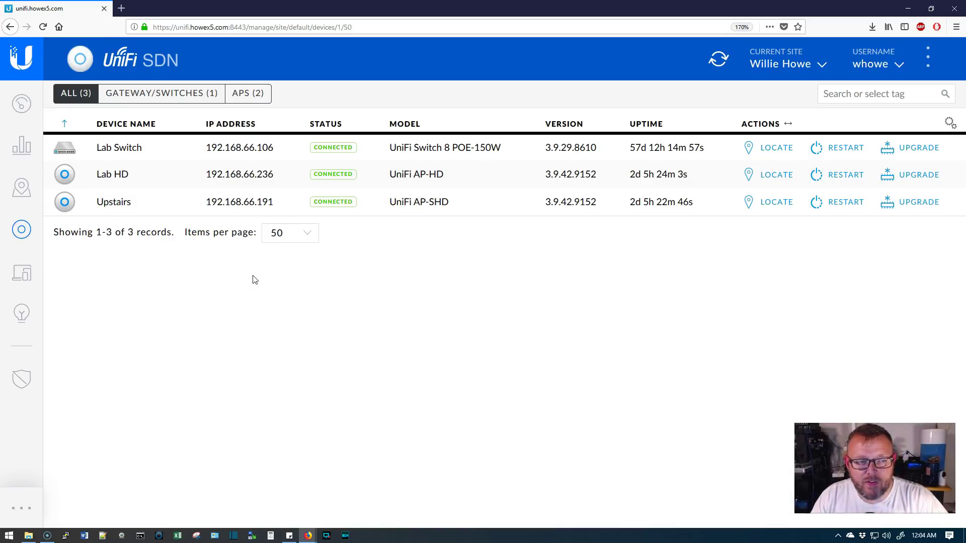
click(794, 68)
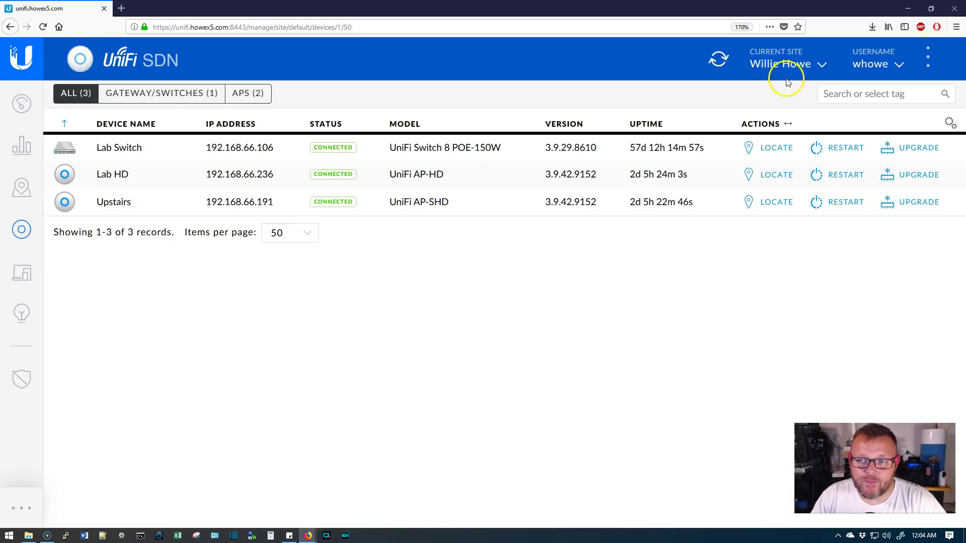
click(694, 104)
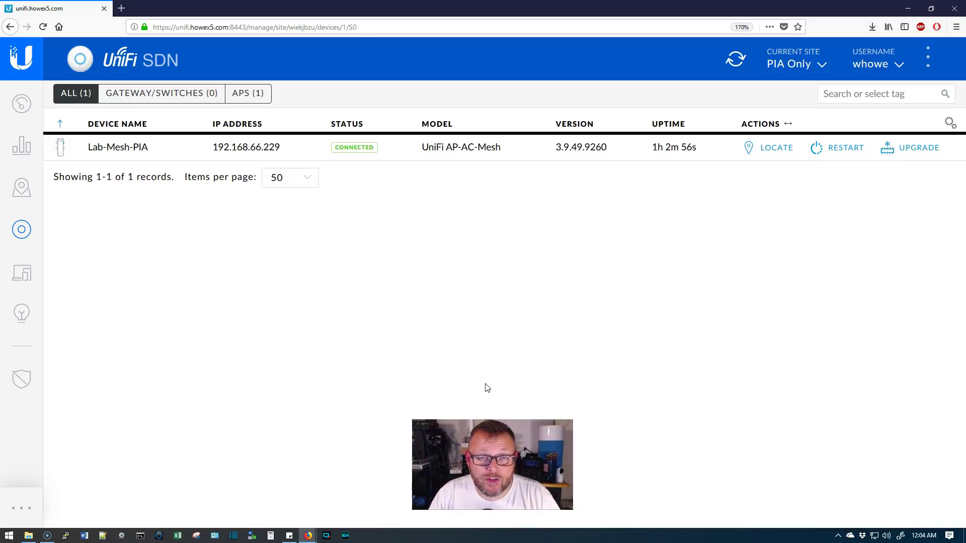
Open Lab-Mesh-PIA's Config properties and expand WLANS showing H5-Lab-No-PIA and H5-Lab-PIA.
click(334, 236)
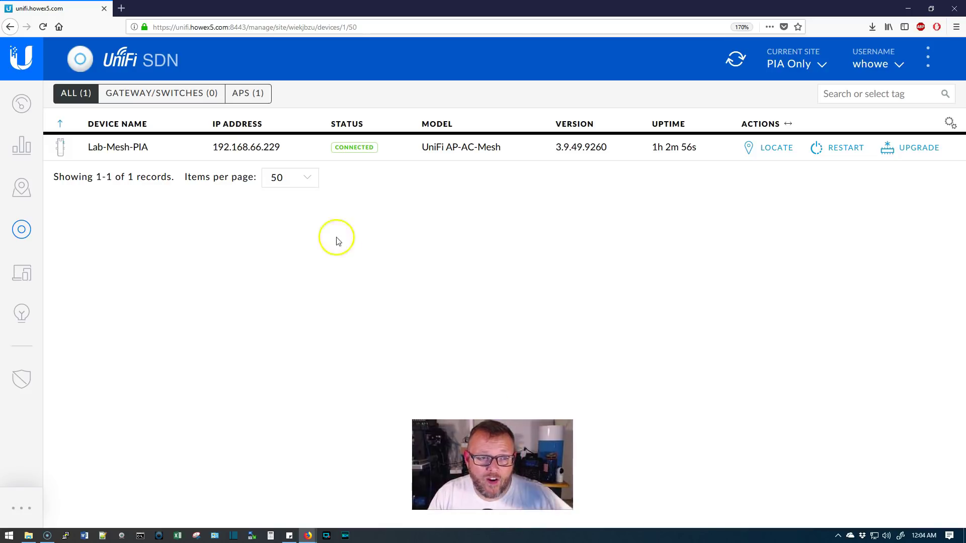
click(206, 146)
click(770, 243)
click(748, 269)
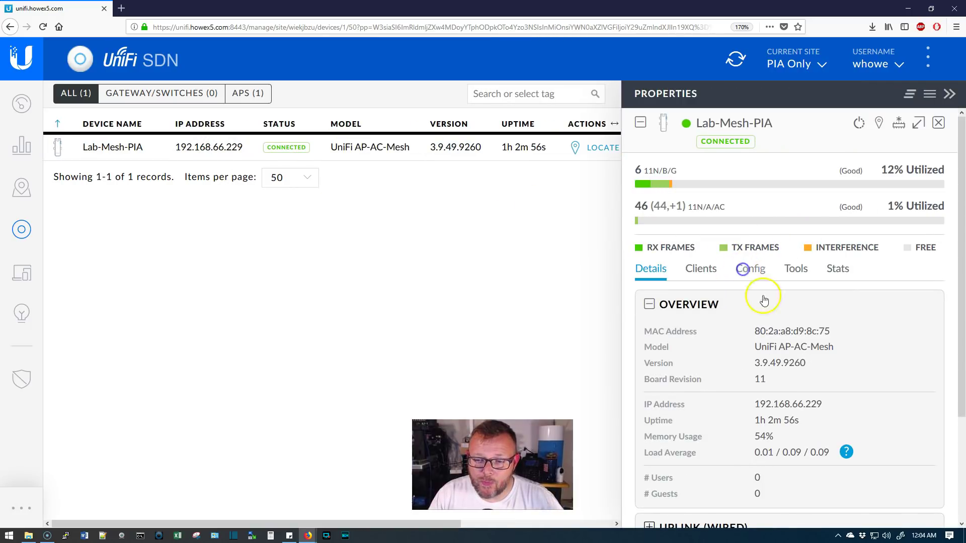
scroll(754, 351, down, 3)
scroll(755, 351, down, 1)
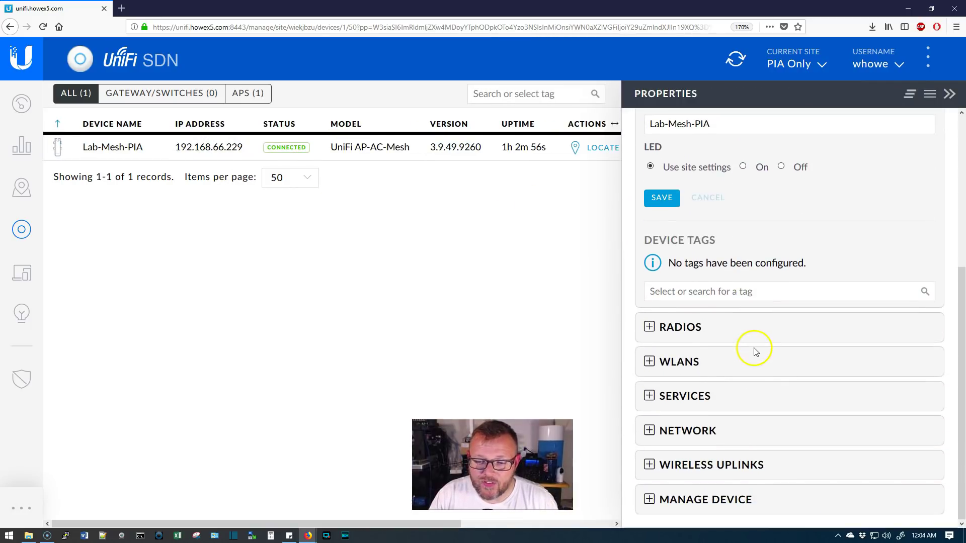
click(650, 361)
scroll(715, 369, down, 5)
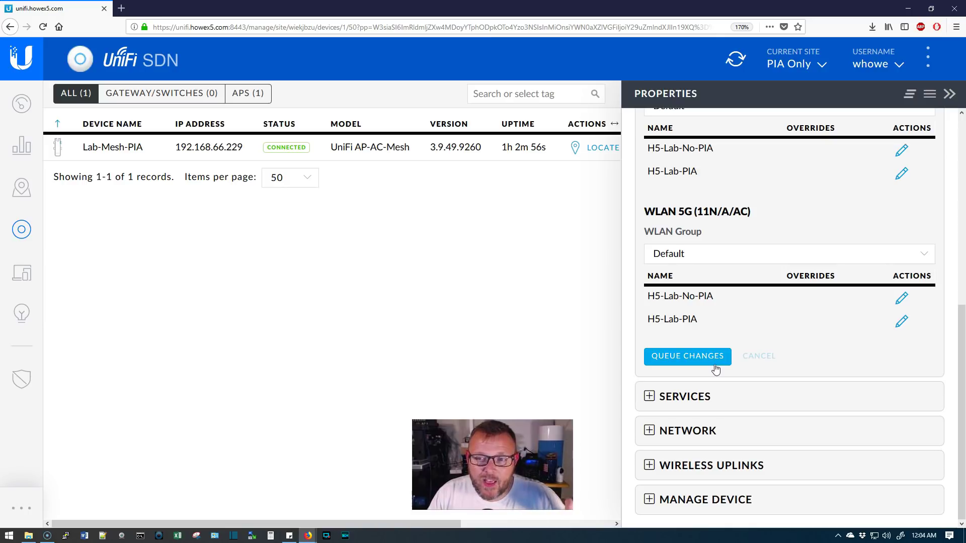
click(723, 358)
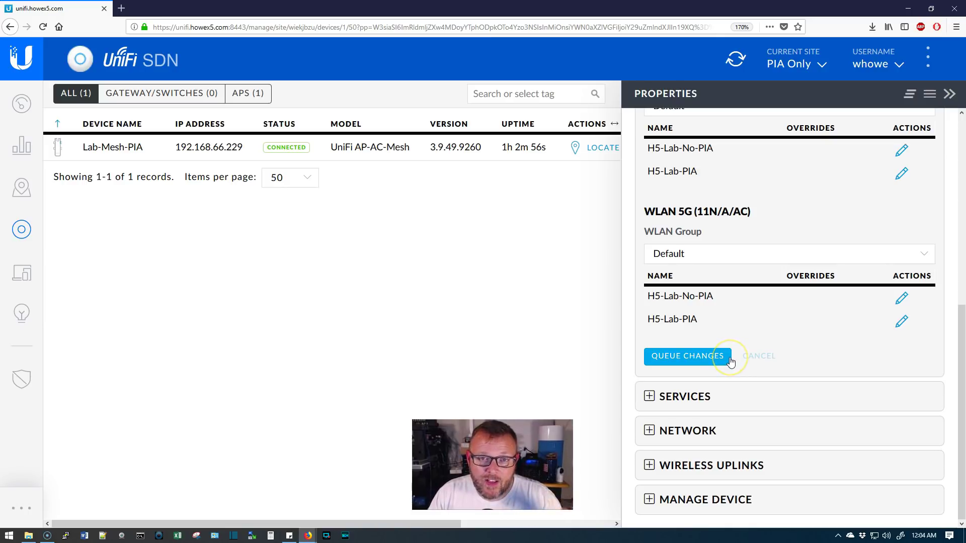
click(723, 437)
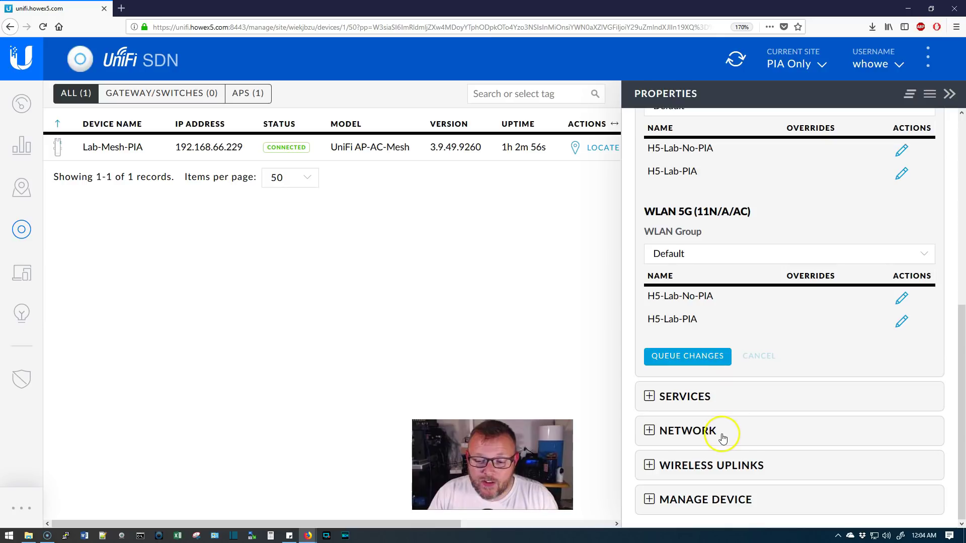
Under Manage Device, choose Willie Howe as the destination site and confirm the move.
click(649, 501)
click(710, 402)
scroll(709, 402, down, 10)
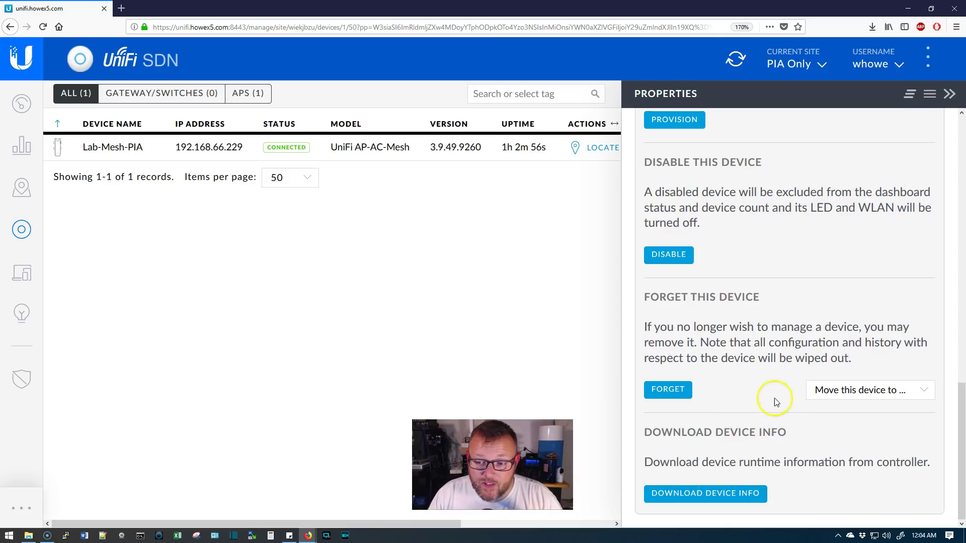
click(843, 393)
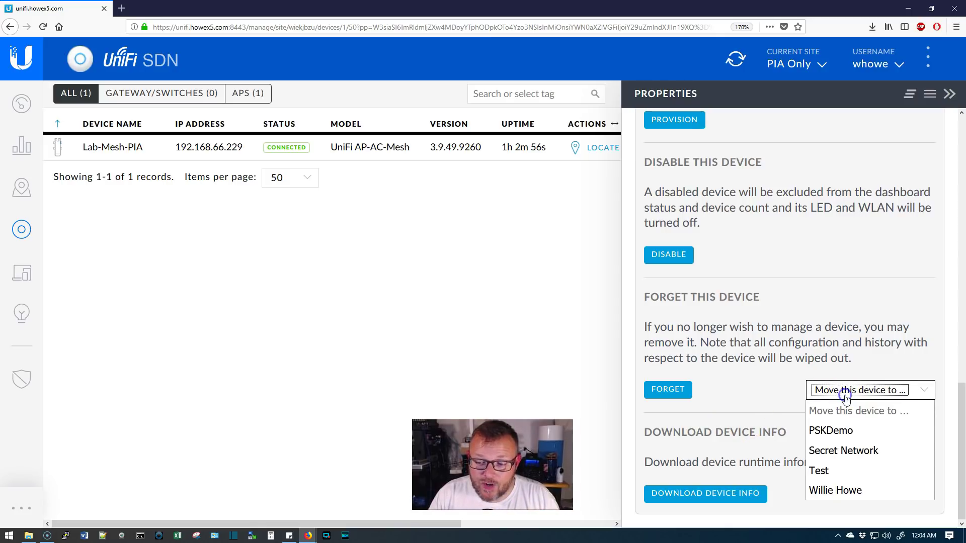
click(835, 490)
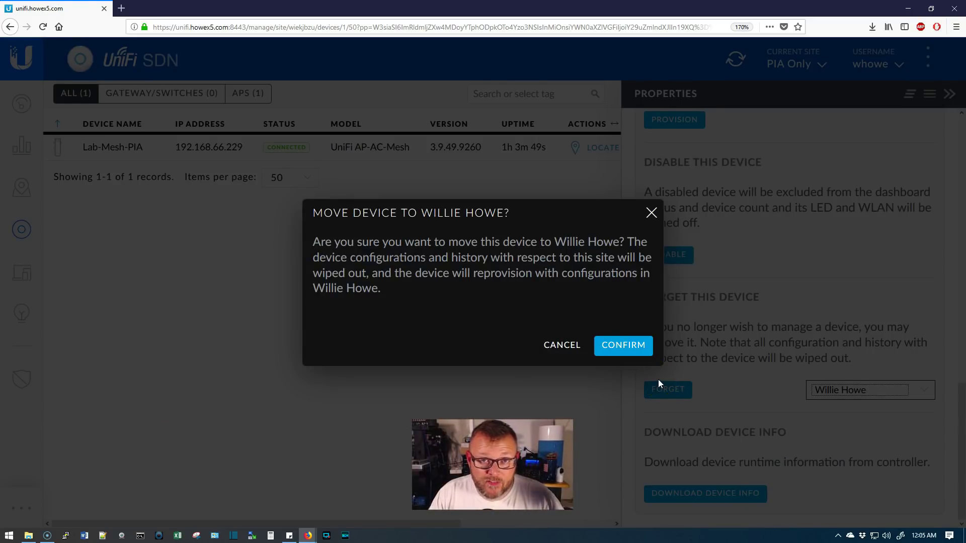
click(629, 346)
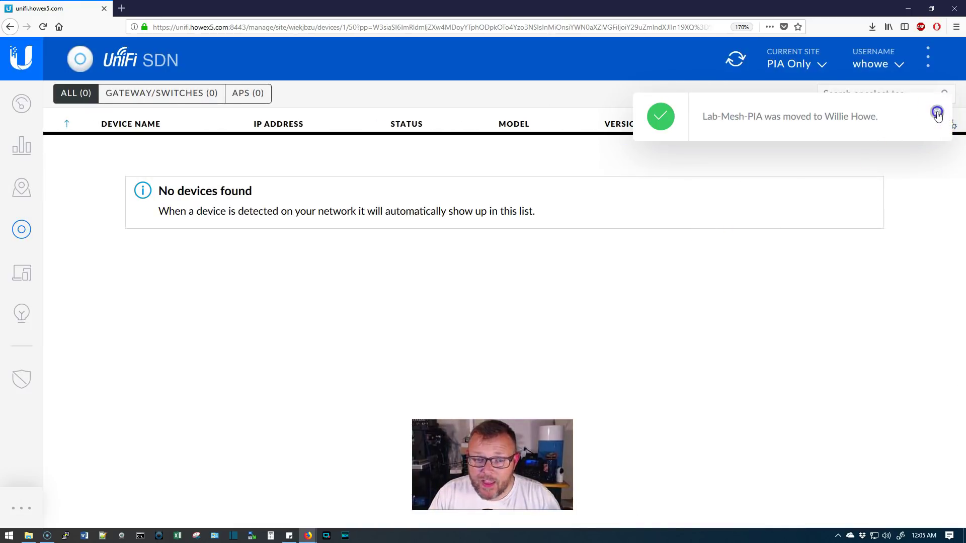
Dismiss the device-moved notice and switch the current site to Willie Howe.
click(936, 113)
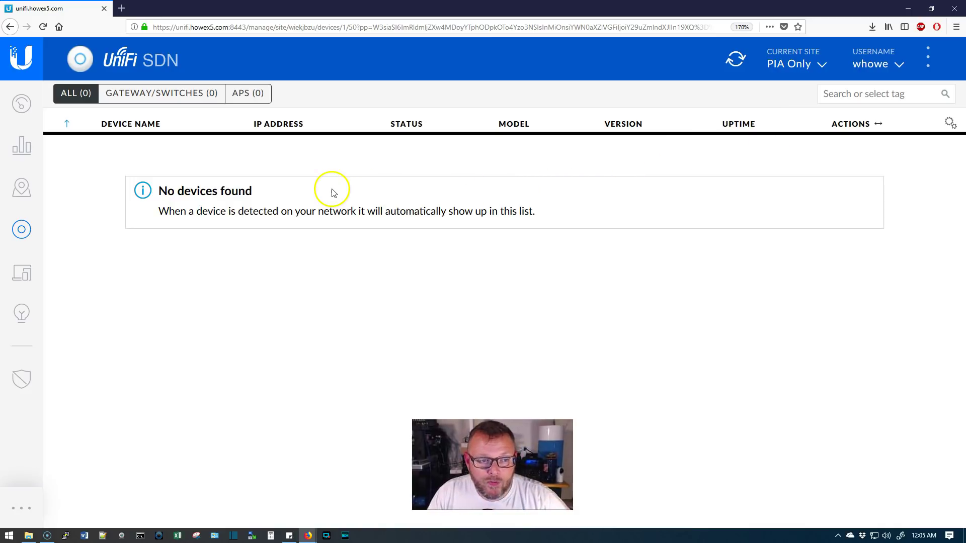
click(795, 65)
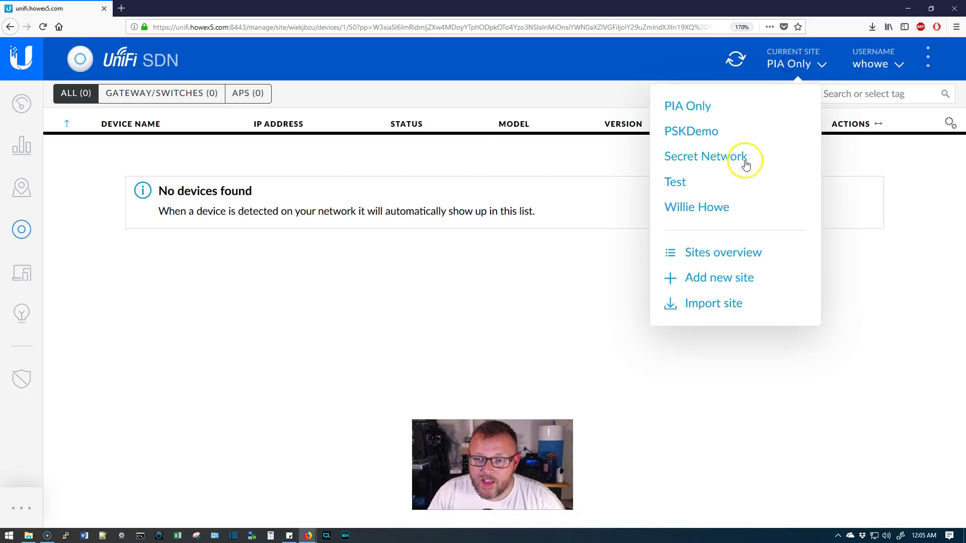
click(709, 207)
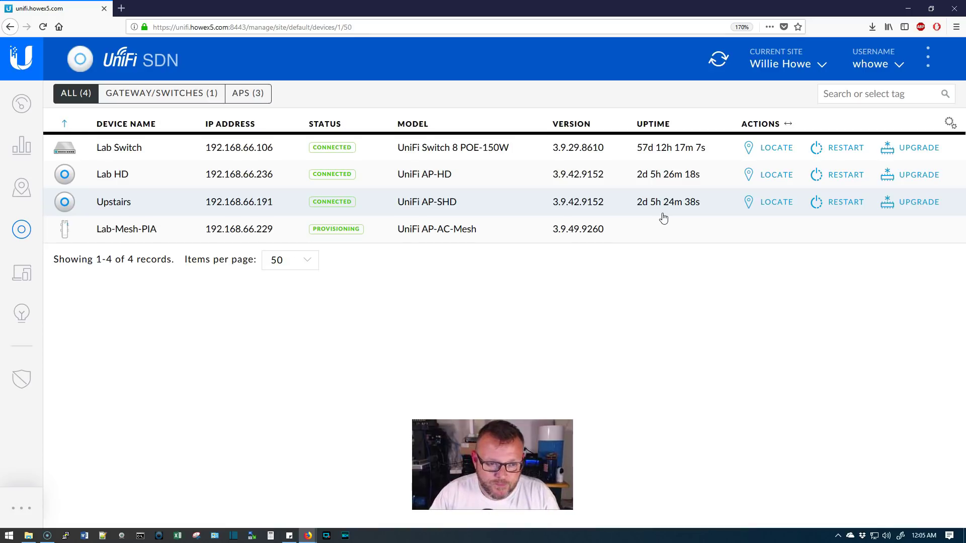
click(577, 241)
Verify Lab-Mesh-PIA's WLANs show FBI_Van and Kidz, then close its properties.
click(167, 237)
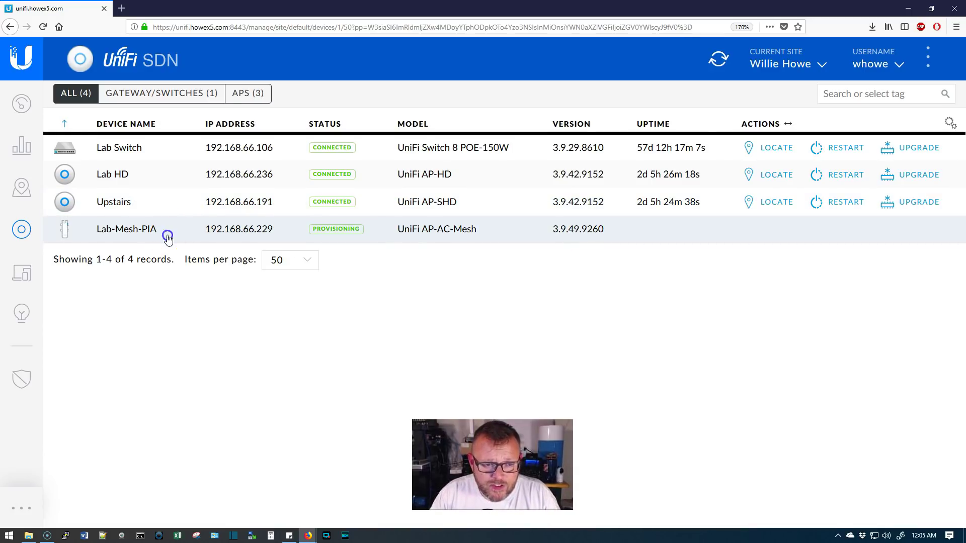
click(762, 167)
scroll(765, 317, down, 3)
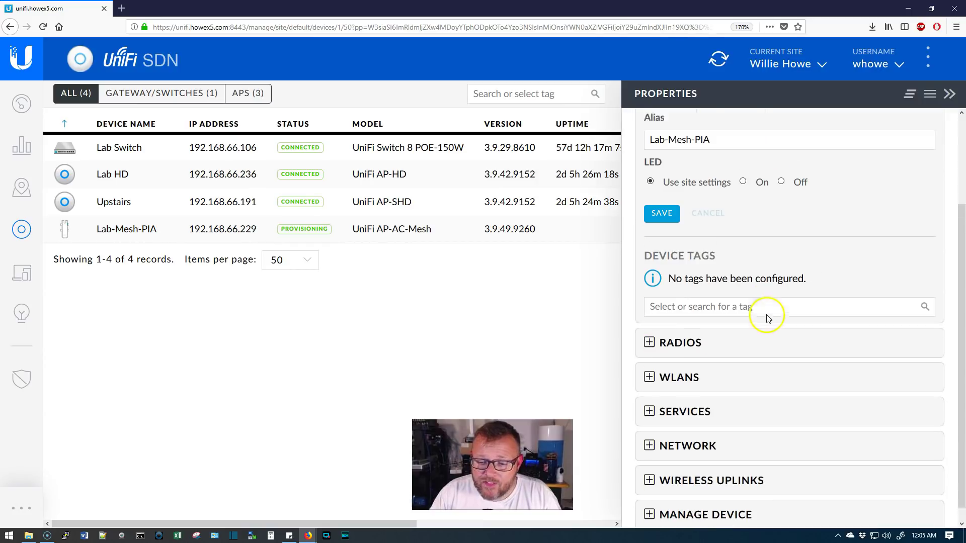
click(651, 360)
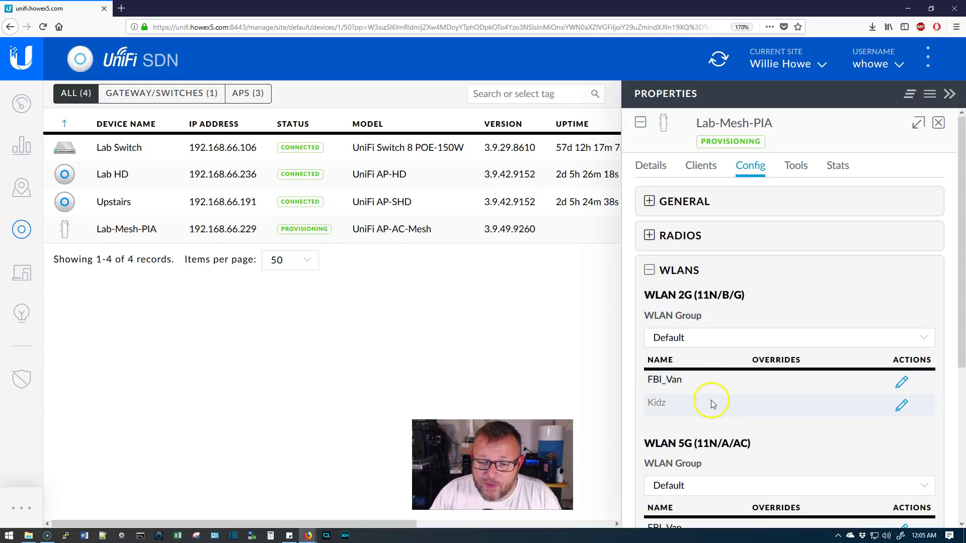
scroll(711, 398, down, 4)
scroll(668, 336, up, 5)
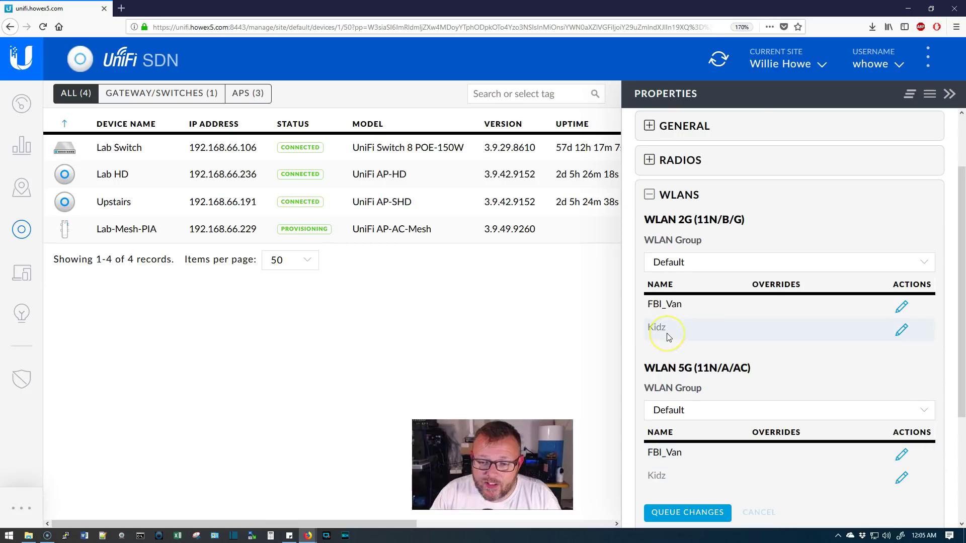
click(938, 123)
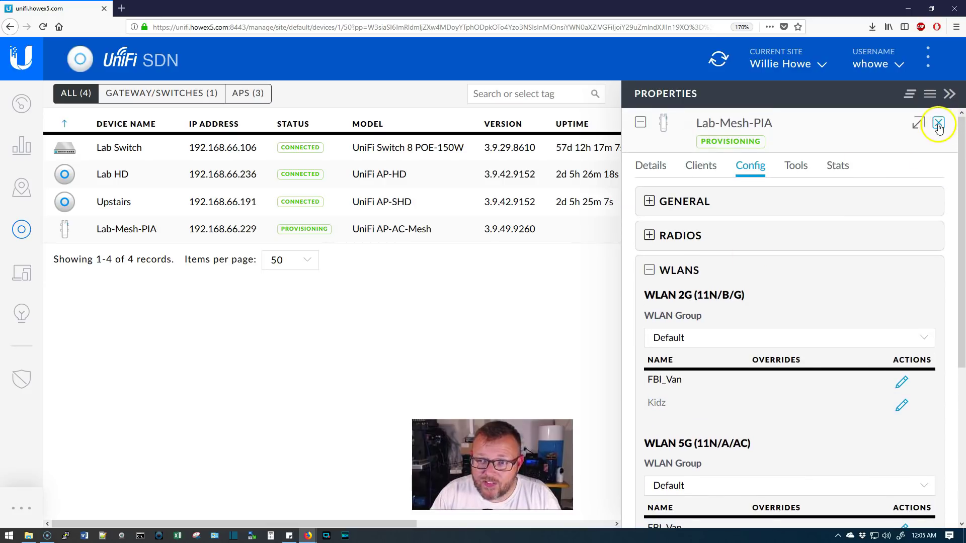